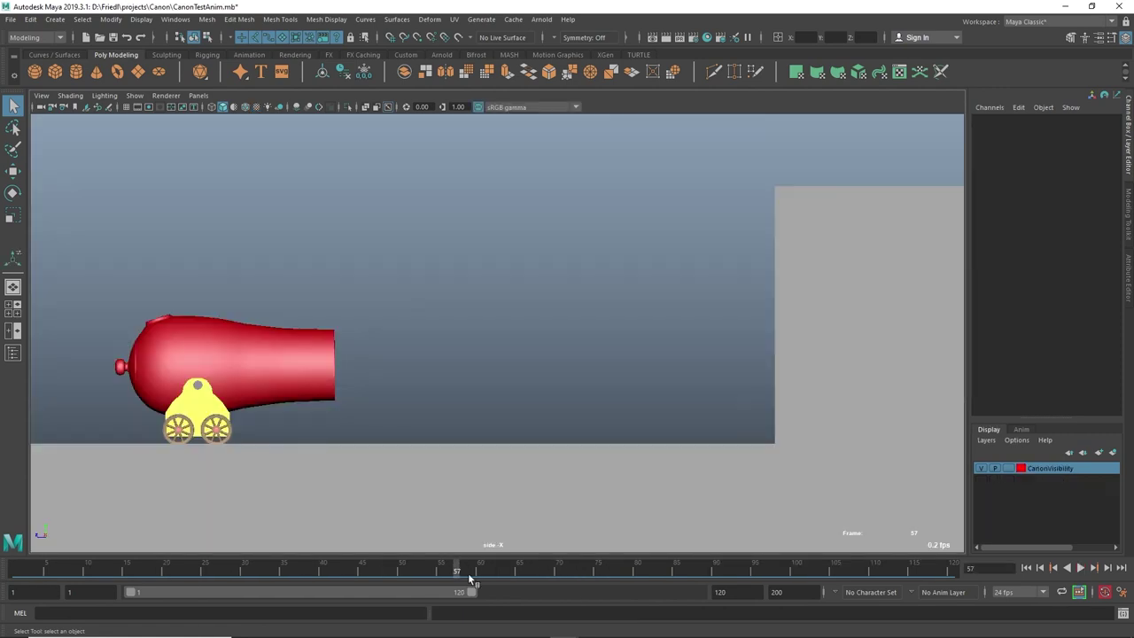
Step: Play the cannon firing its cannonball, then scrub back to frame 73
drag(459, 572, 431, 577)
key(alt+v)
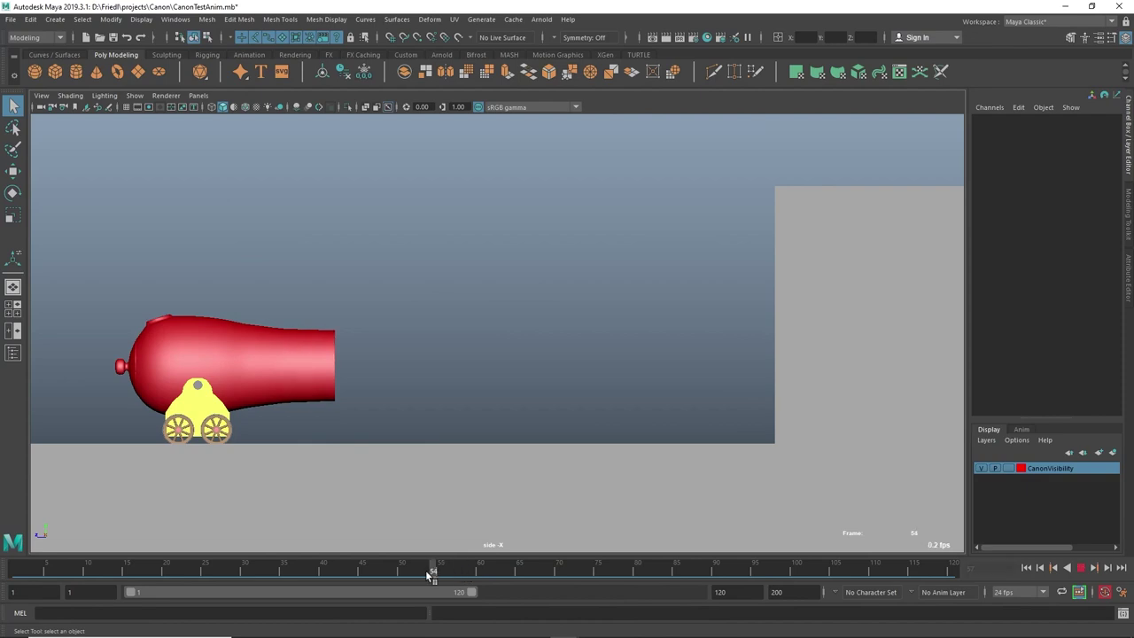
click(1081, 569)
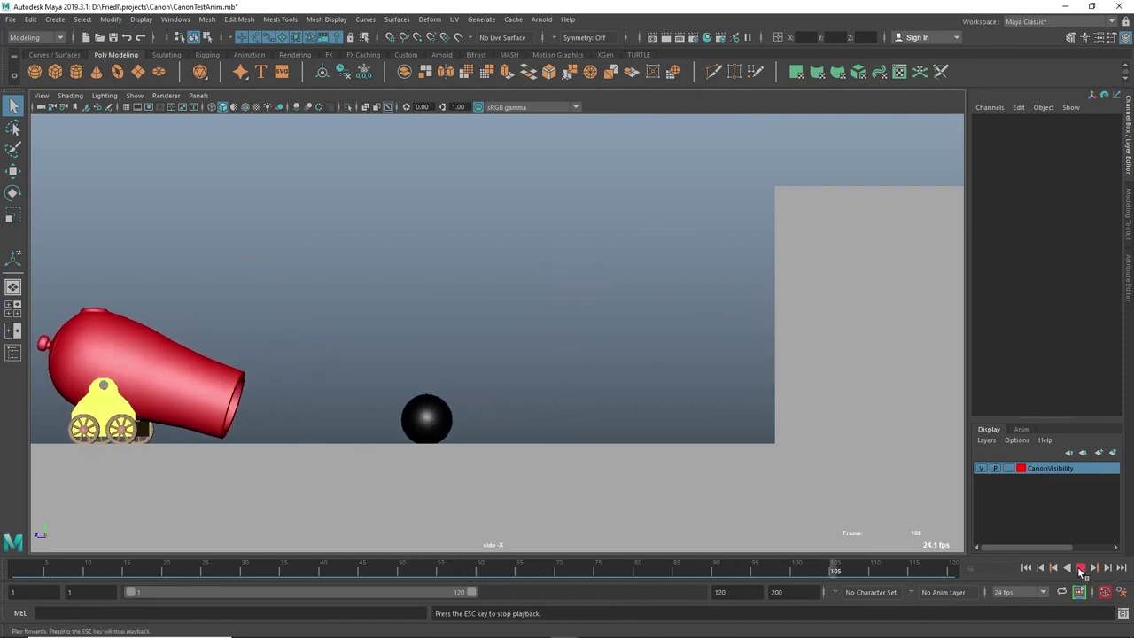
drag(660, 571, 731, 599)
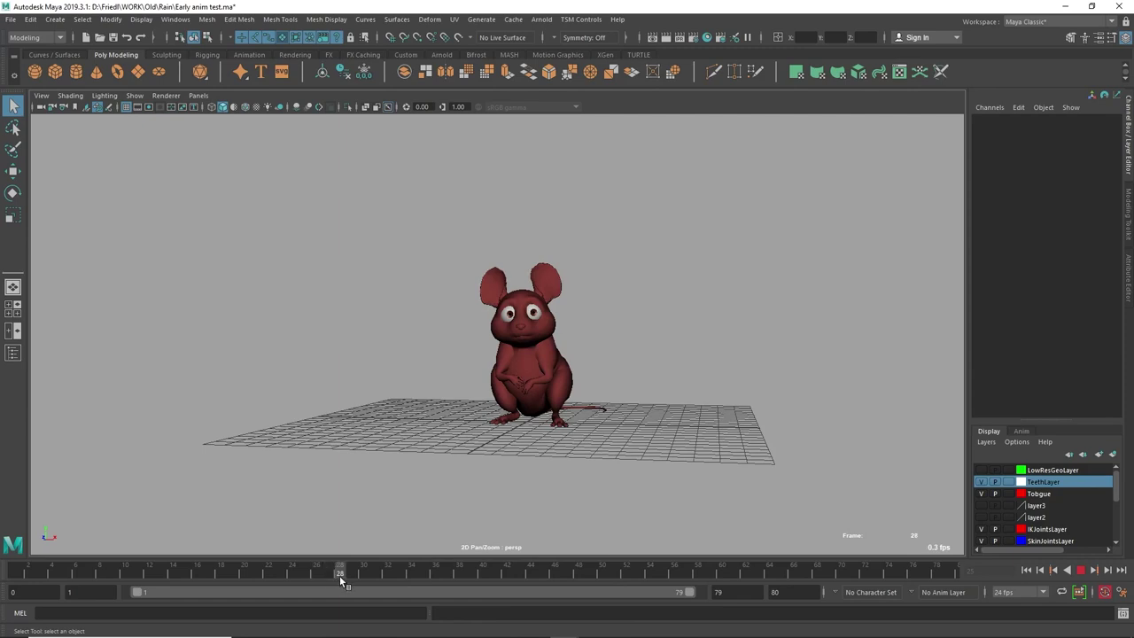
Step: Scrub the mouse animation from frame 28 to where the mouse stands up
drag(339, 575, 434, 576)
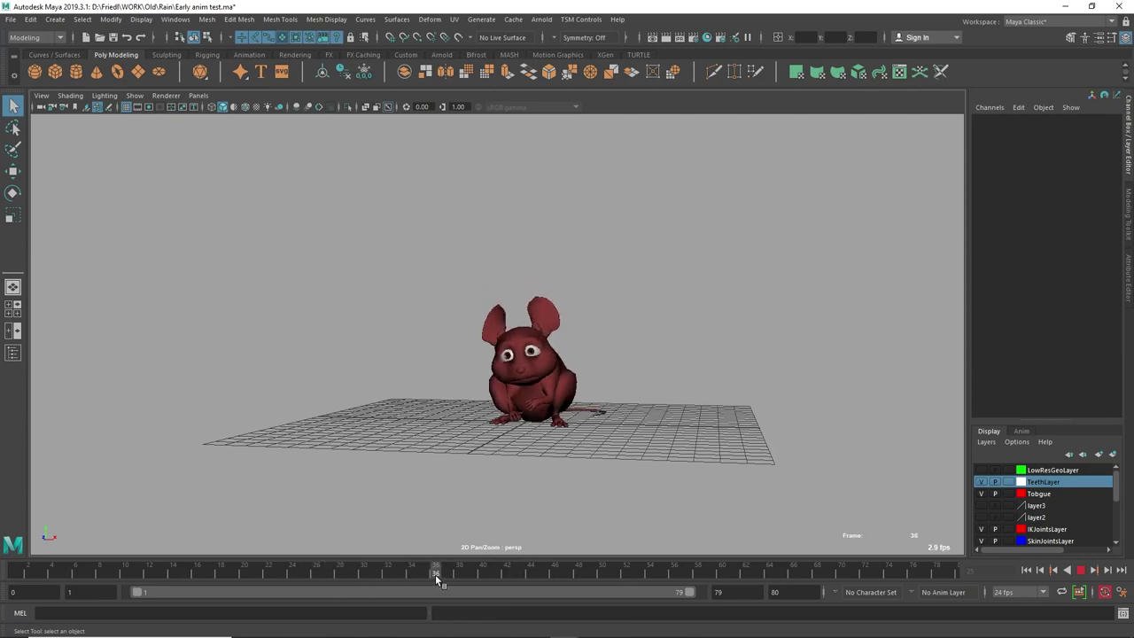
drag(439, 573, 567, 594)
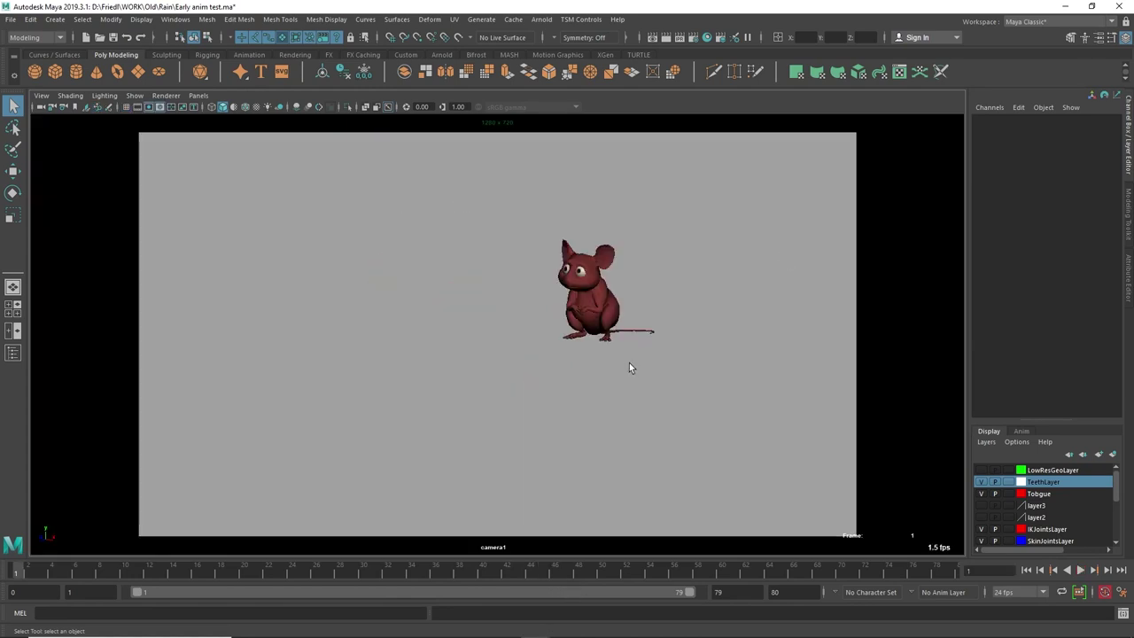
Step: Scrub the camera1 mouse animation from frame 1 to 76 and back to 33, then bring up KipStraightAhead.mb
drag(28, 575, 68, 578)
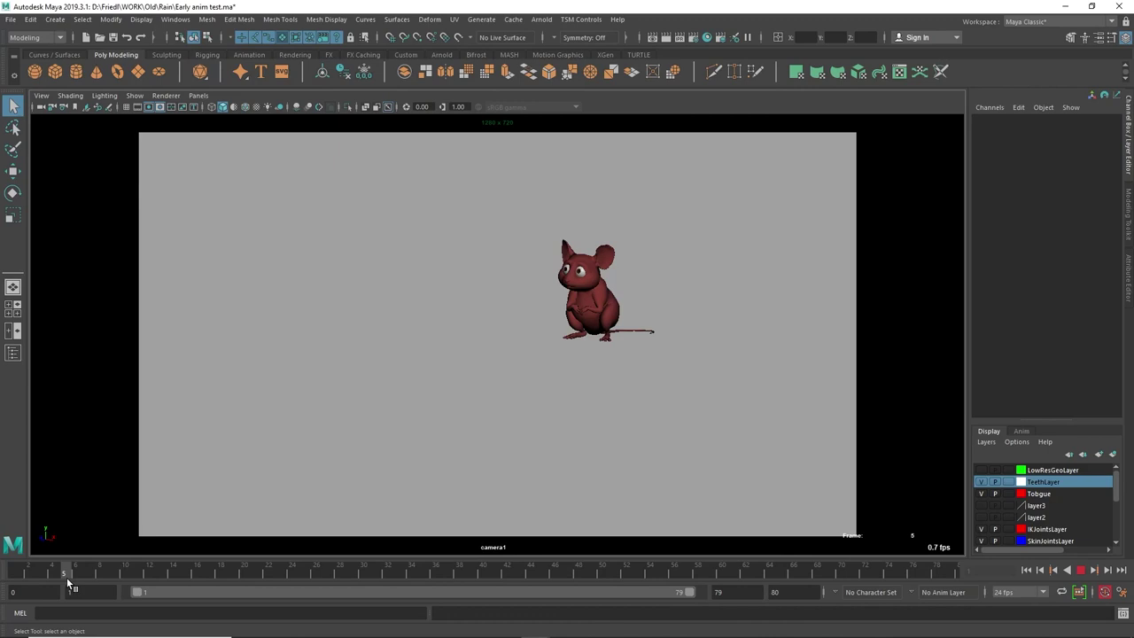
drag(145, 576, 256, 582)
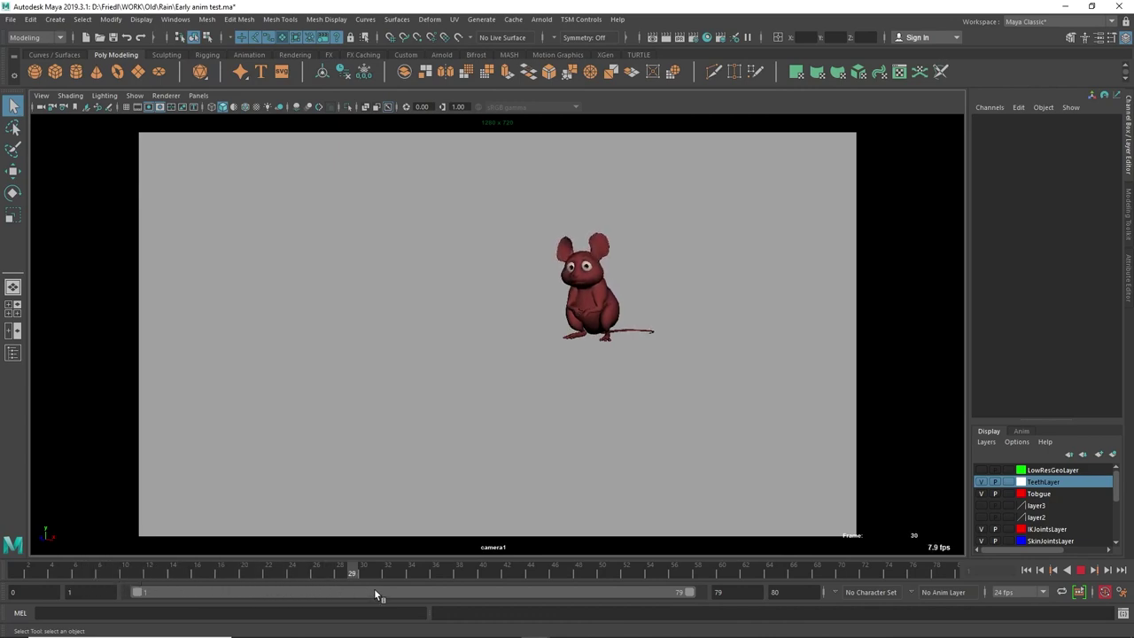
drag(375, 593, 686, 602)
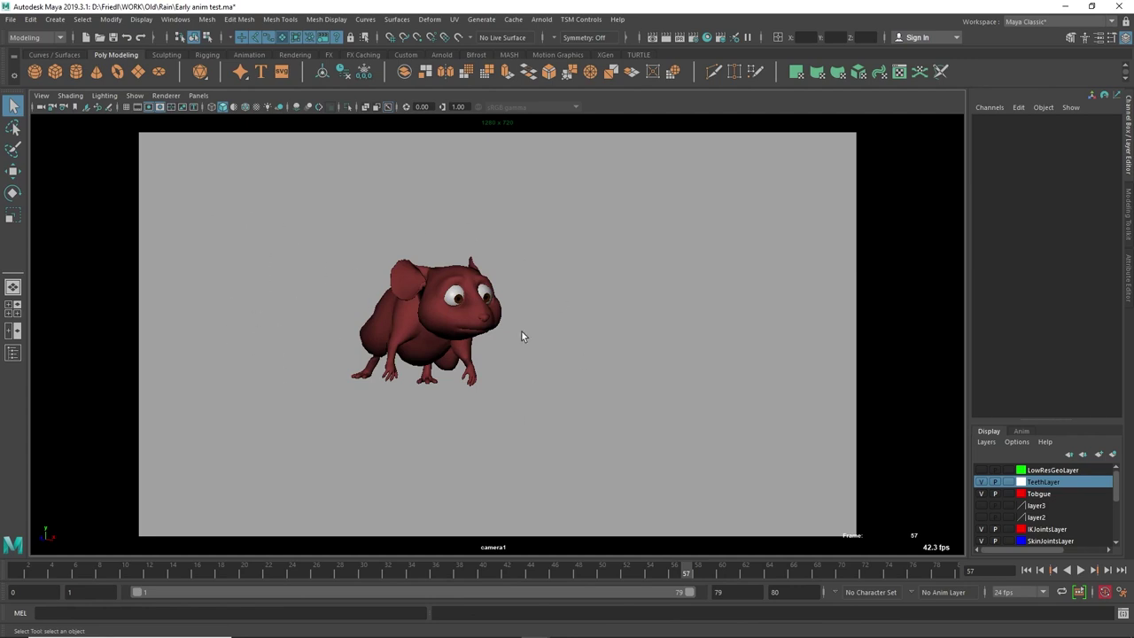
drag(581, 570, 450, 576)
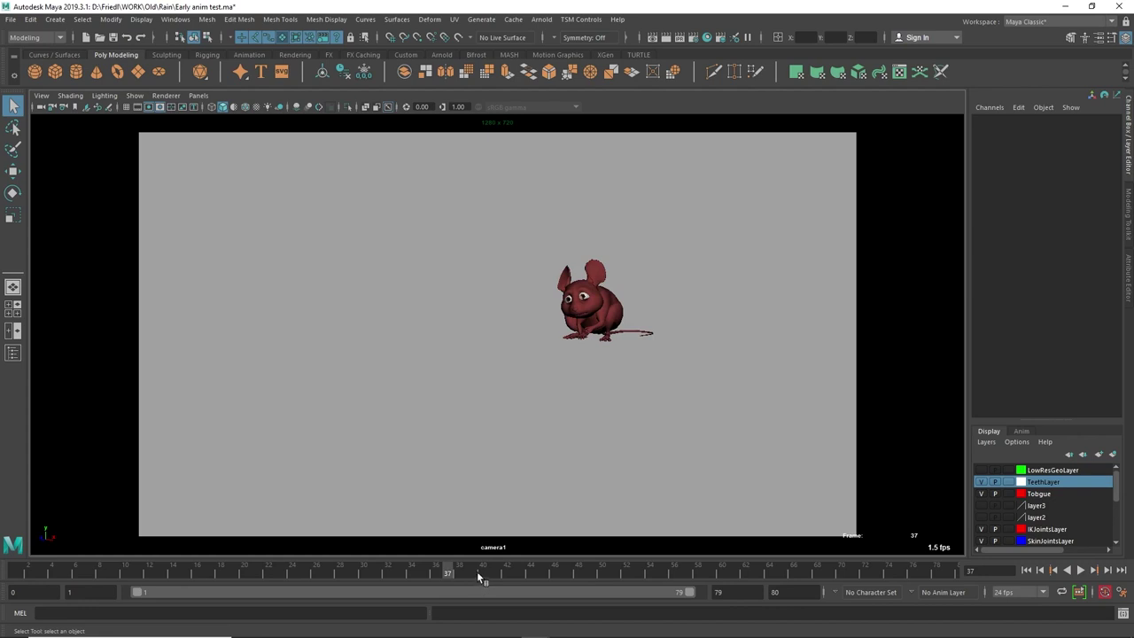
click(622, 627)
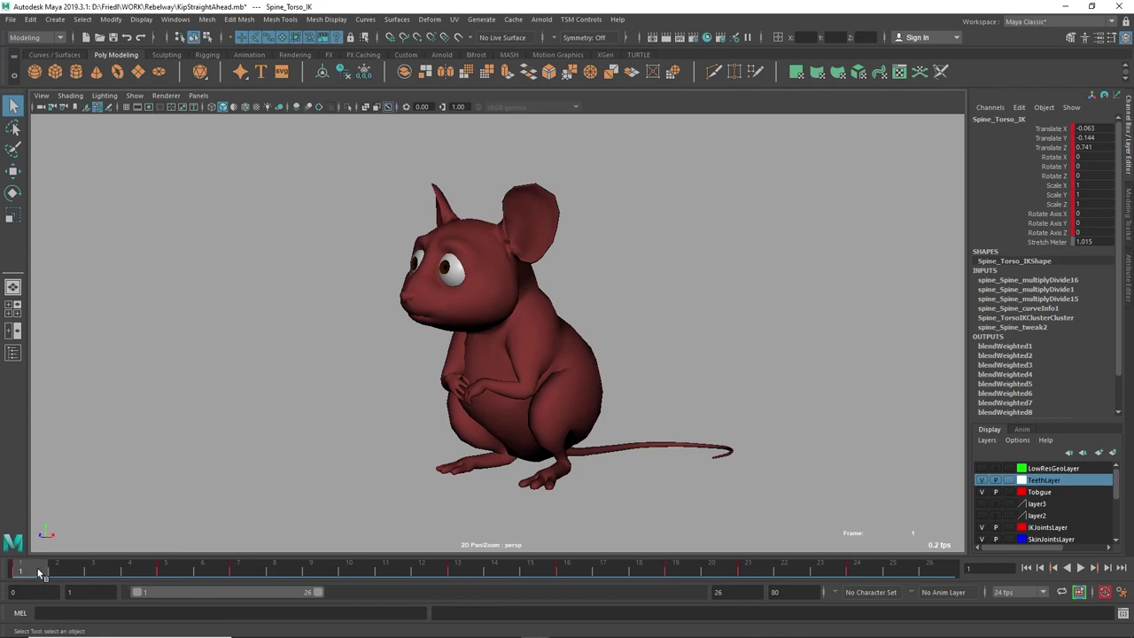
Step: Scrub the straight-ahead animation to frame 12, then play KipPosetoPose.mb from frame 20
mouse_move(39, 573)
mouse_down()
mouse_move(959, 579)
mouse_move(636, 571)
mouse_up()
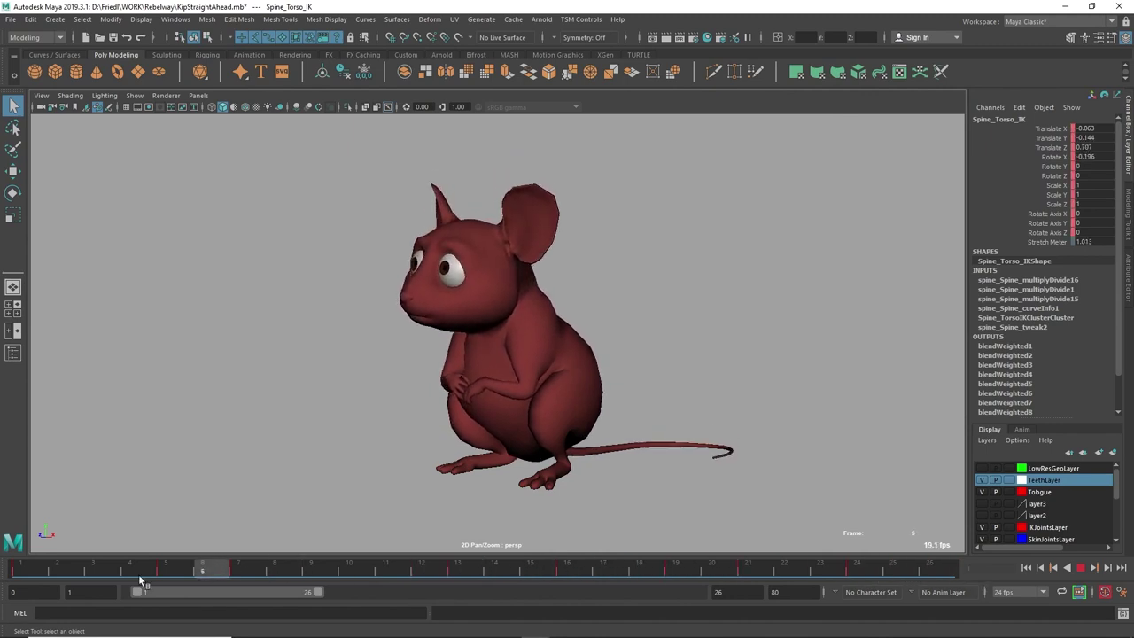
mouse_move(535, 626)
click(351, 581)
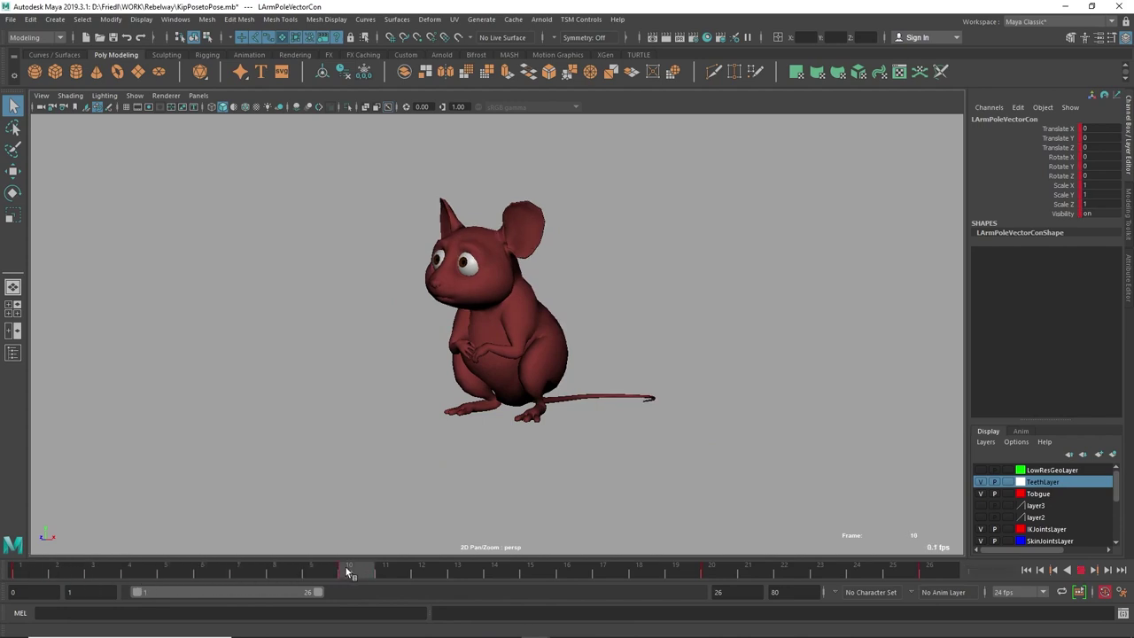
click(722, 562)
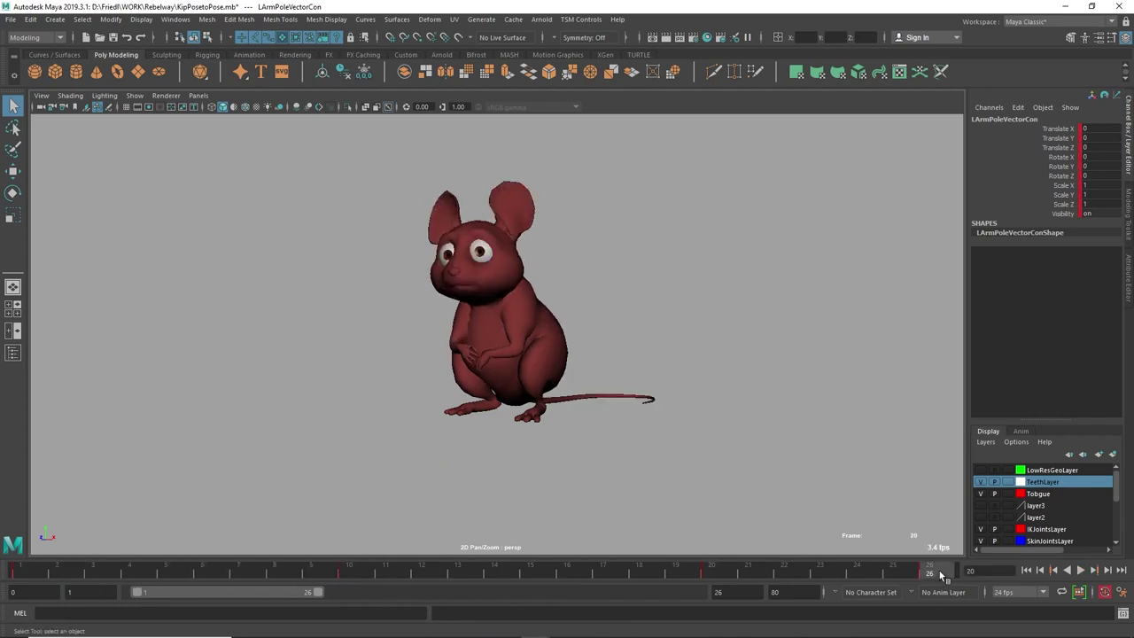
key(alt+v)
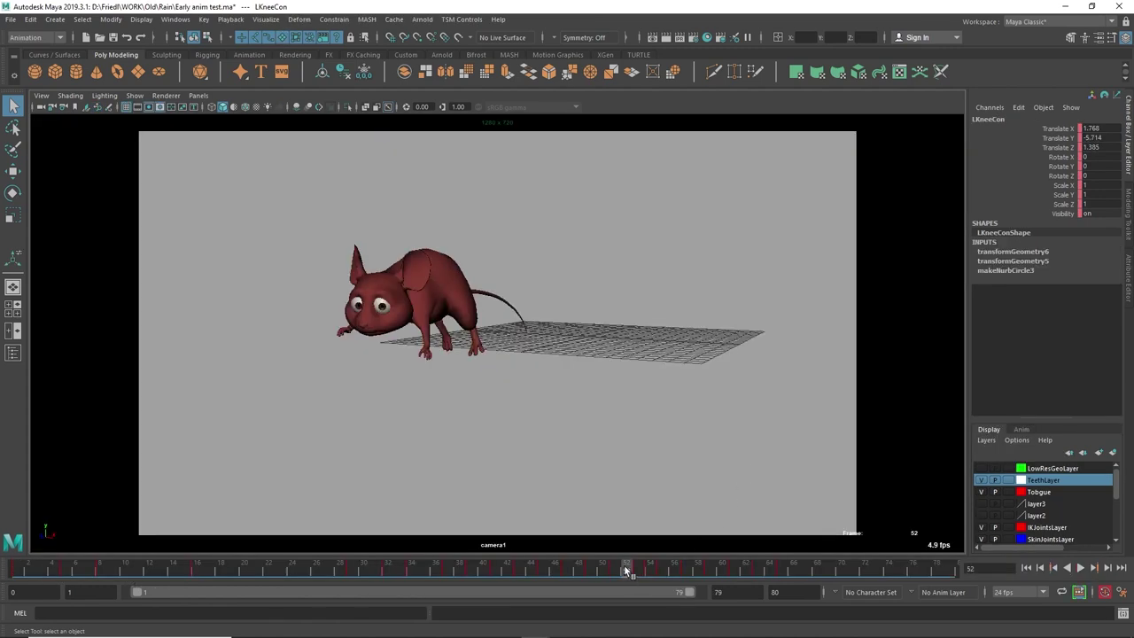
Step: Play the early mouse animation, then scrub back to frame 62 and frames 42–49
key(alt+v)
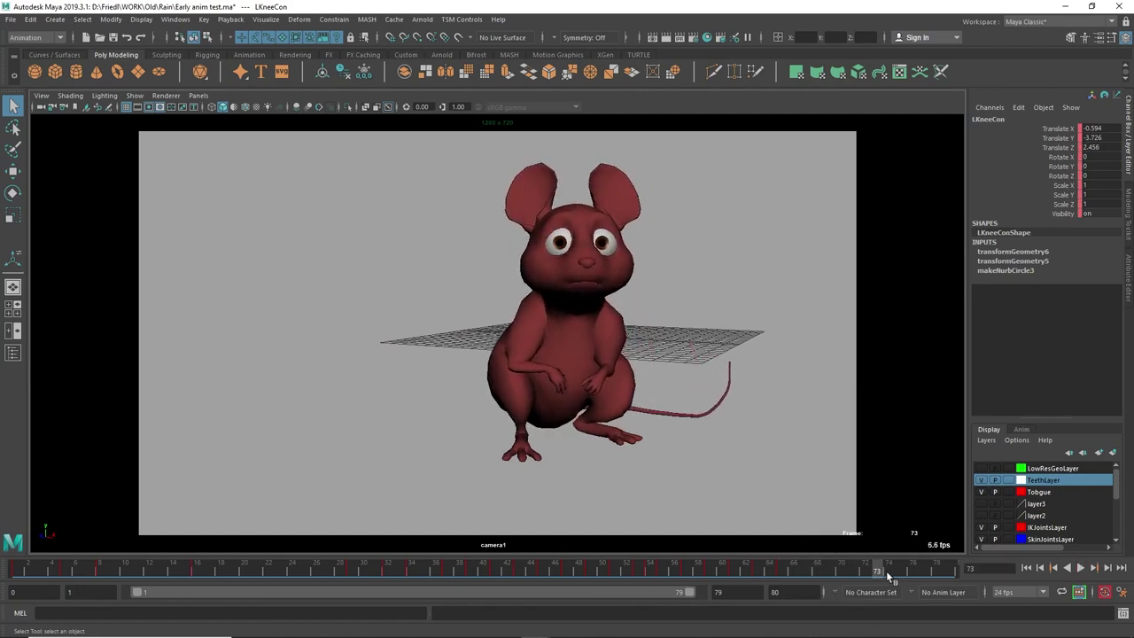
drag(873, 566, 602, 569)
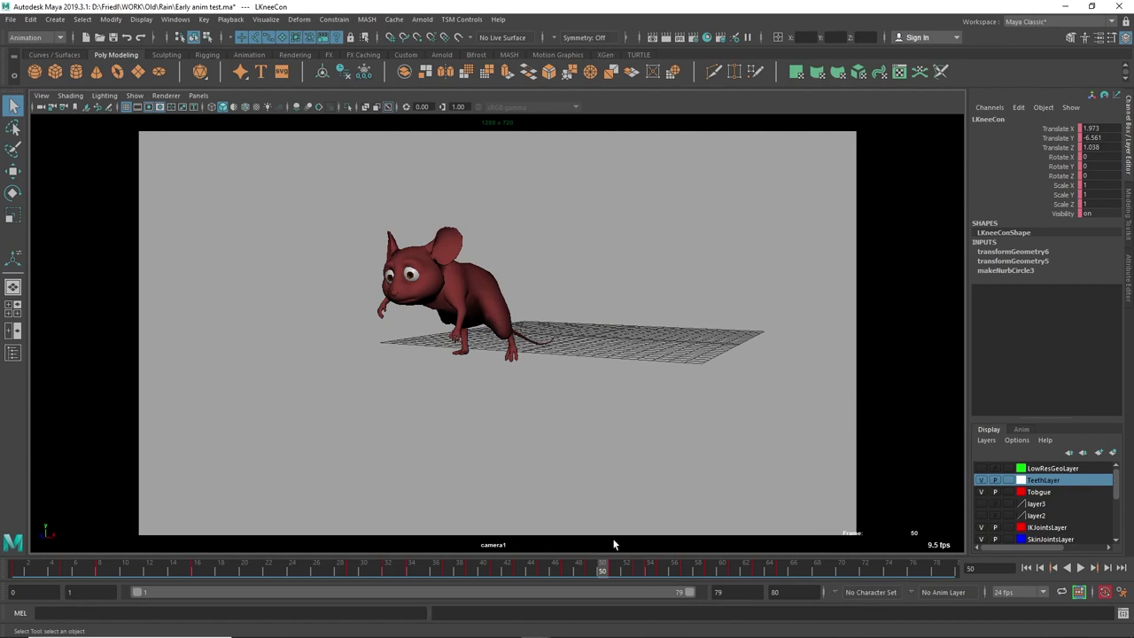
drag(611, 568, 591, 590)
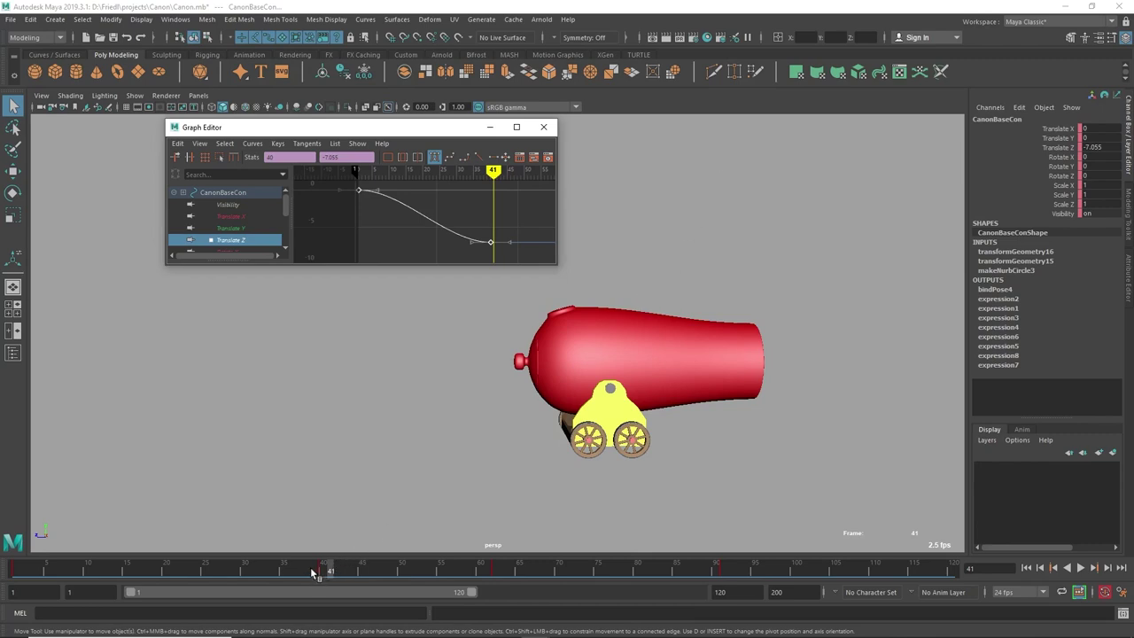
Step: Play the cannon slide and scrub from frame 10 until it nears the black wall
key(alt+v)
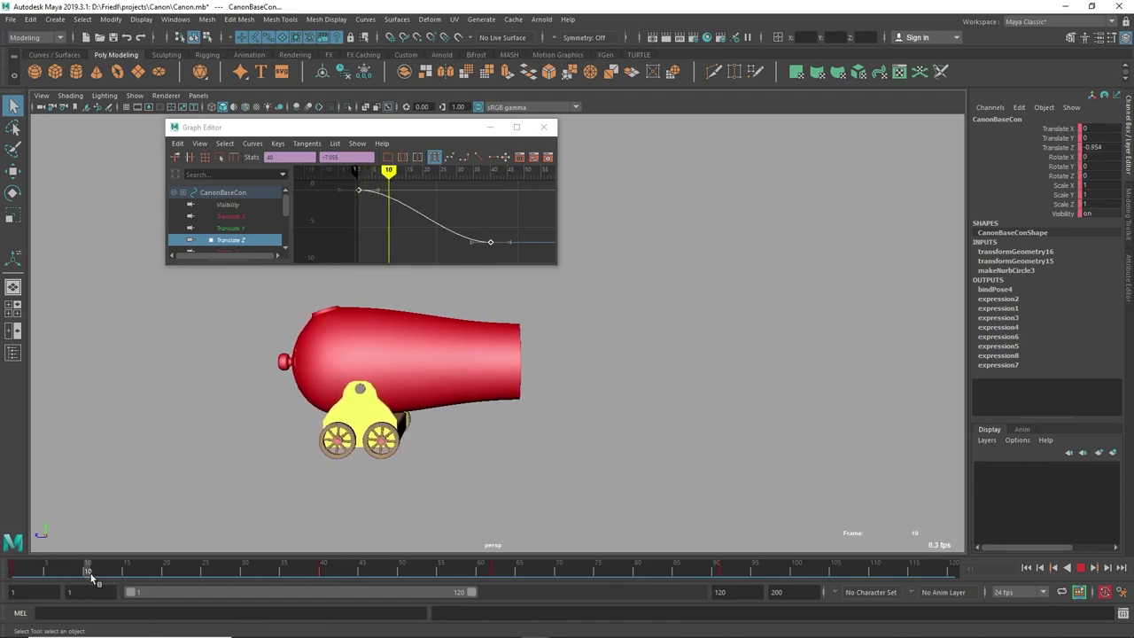
drag(93, 577, 319, 578)
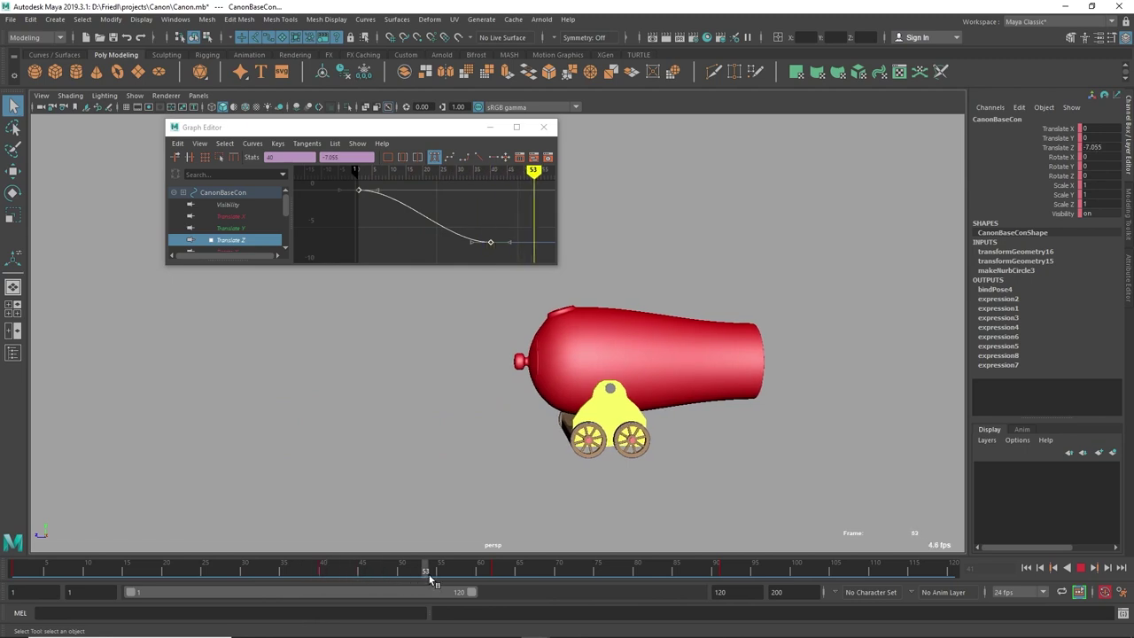
mouse_move(432, 577)
mouse_down()
mouse_move(537, 577)
mouse_move(625, 375)
mouse_move(564, 527)
mouse_move(565, 575)
mouse_move(716, 571)
mouse_move(519, 576)
mouse_move(719, 572)
mouse_move(446, 576)
mouse_up()
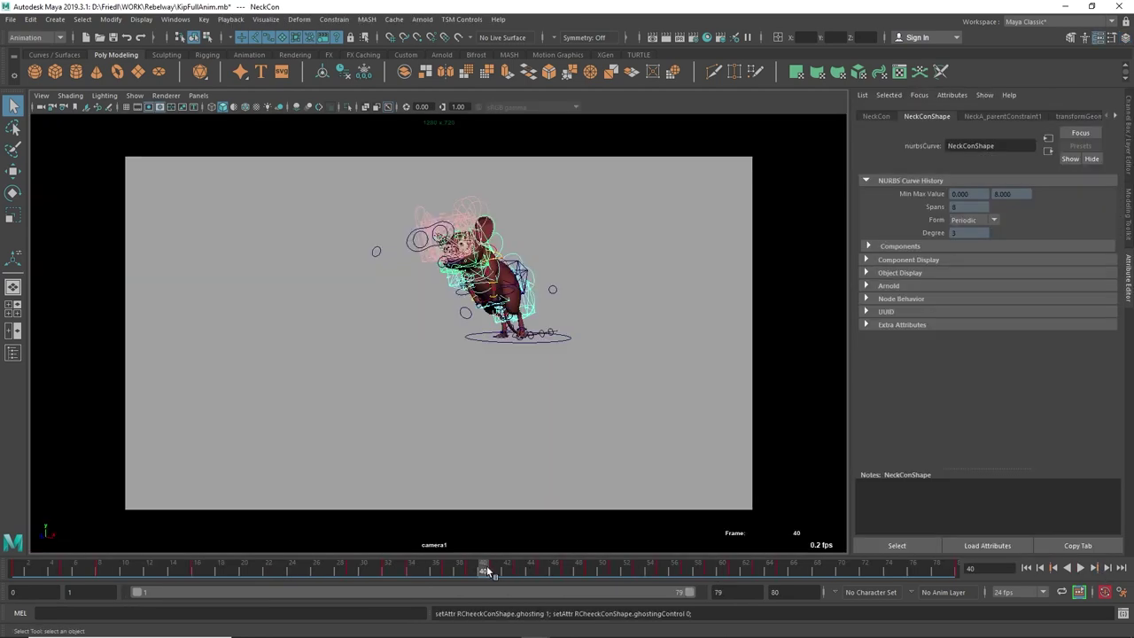
Step: Play KipFullAnim.mb from frame 40, then scrub the mouse rig through frames 52–58
key(alt+v)
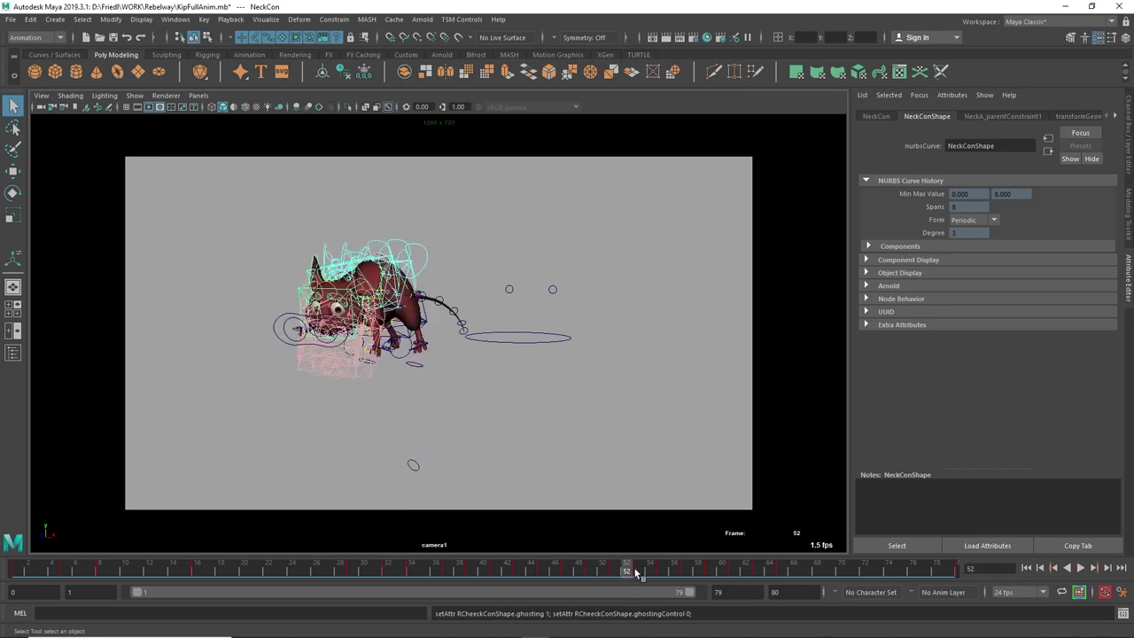
drag(642, 573, 734, 571)
Step: Switch to CanonTestAnim.mb and scrub the cannon shot around frame 70
mouse_move(534, 626)
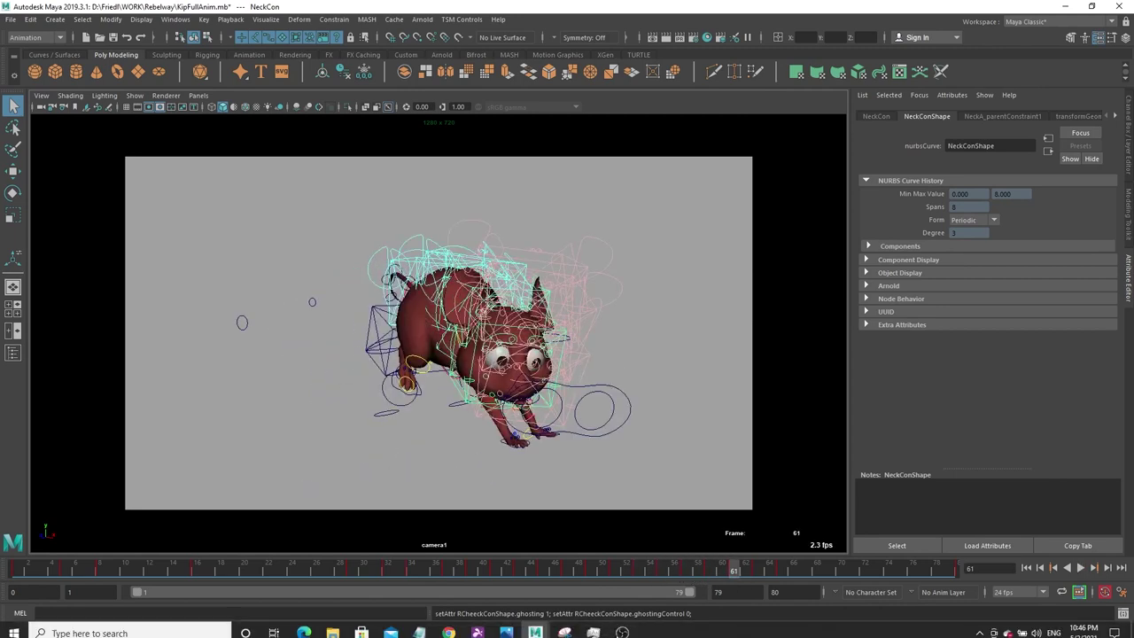
click(638, 578)
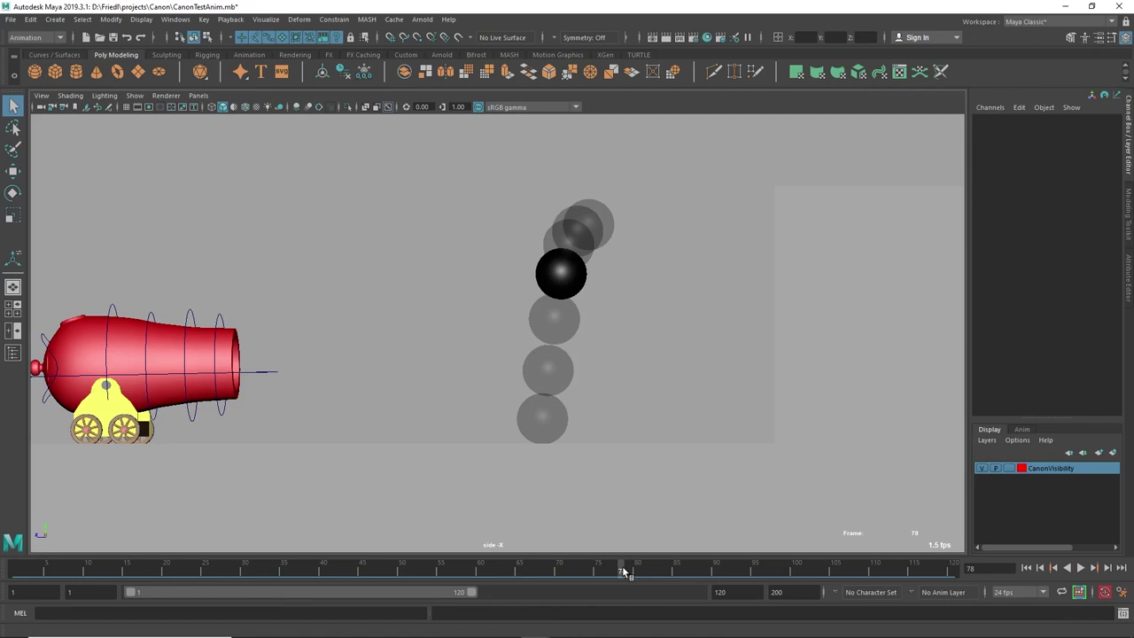
mouse_move(585, 574)
mouse_down()
mouse_move(532, 573)
mouse_move(676, 573)
mouse_up()
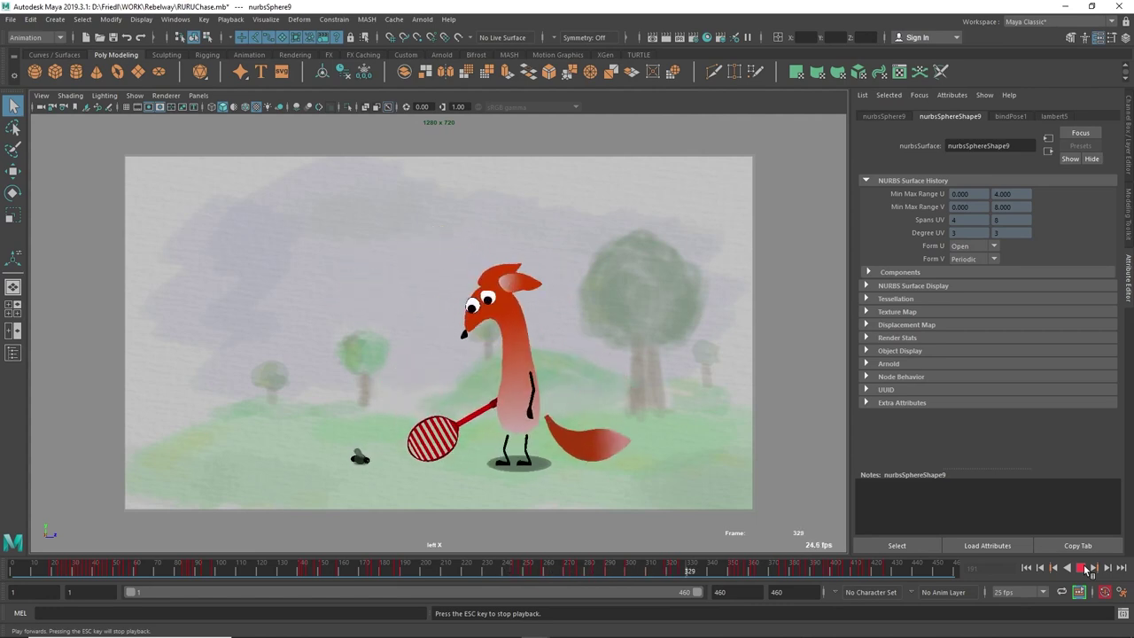
Step: Stop the fox chase near frame 364, then scrub the early mouse test from frame 48 to 58
click(1082, 567)
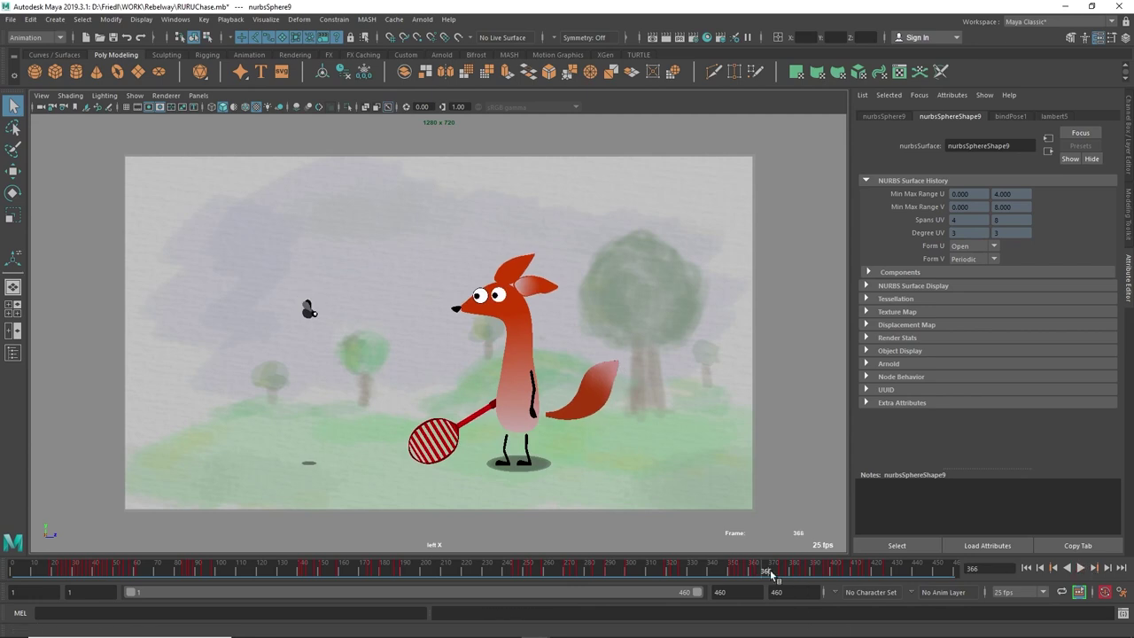
mouse_move(771, 573)
mouse_down()
mouse_move(735, 572)
mouse_move(806, 582)
mouse_up()
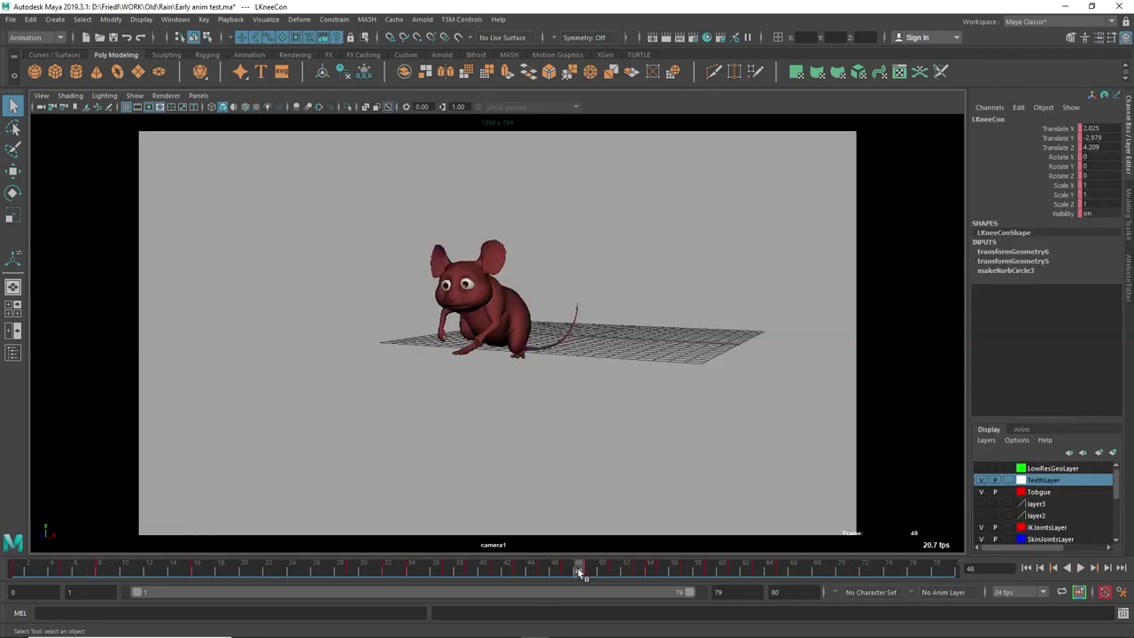
mouse_move(580, 574)
mouse_down()
mouse_move(844, 583)
mouse_move(547, 571)
mouse_move(610, 567)
mouse_up()
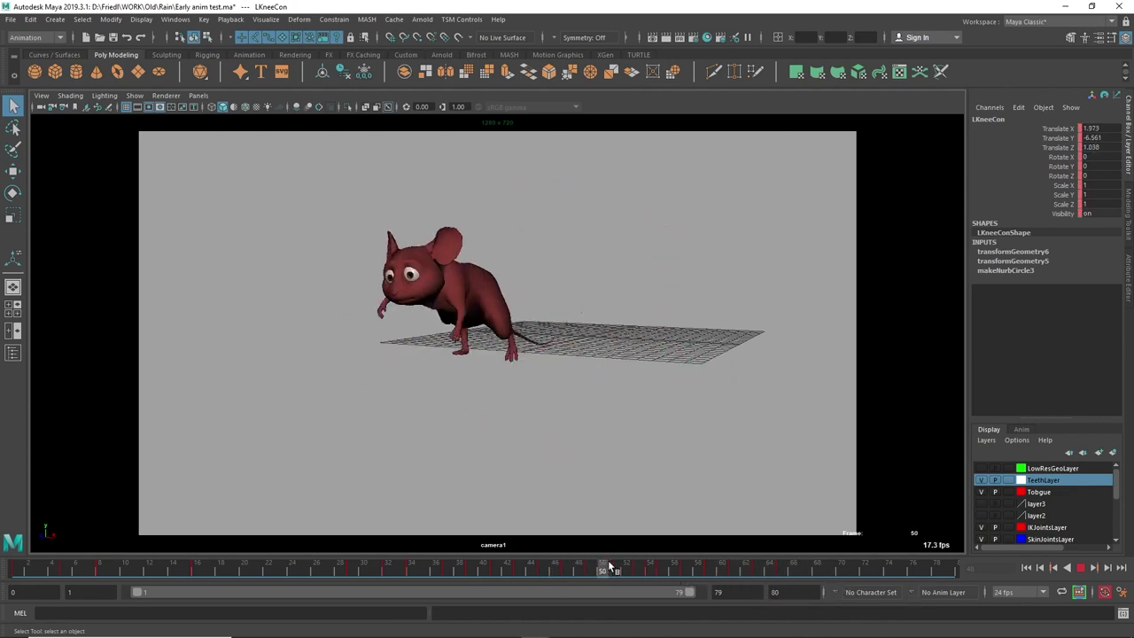
Step: Start playback of Early anim test.ma with Alt+V
key(alt+v)
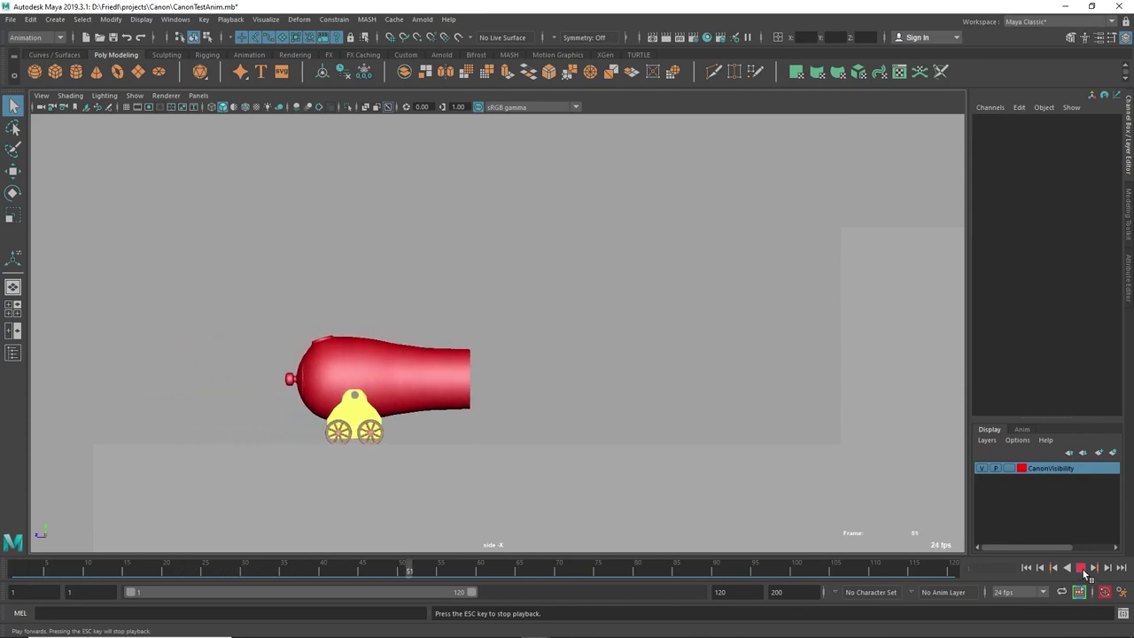
Step: Play the cannon firing from frame 48 twice, then scrub to the ball flying off right
drag(456, 576, 506, 578)
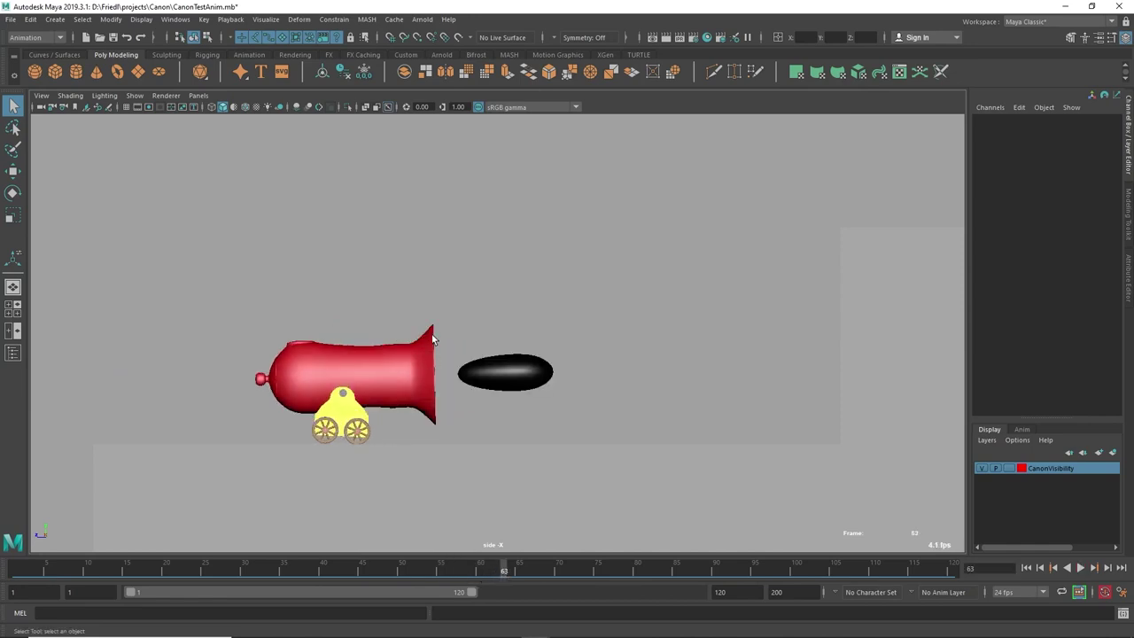
key(alt+v)
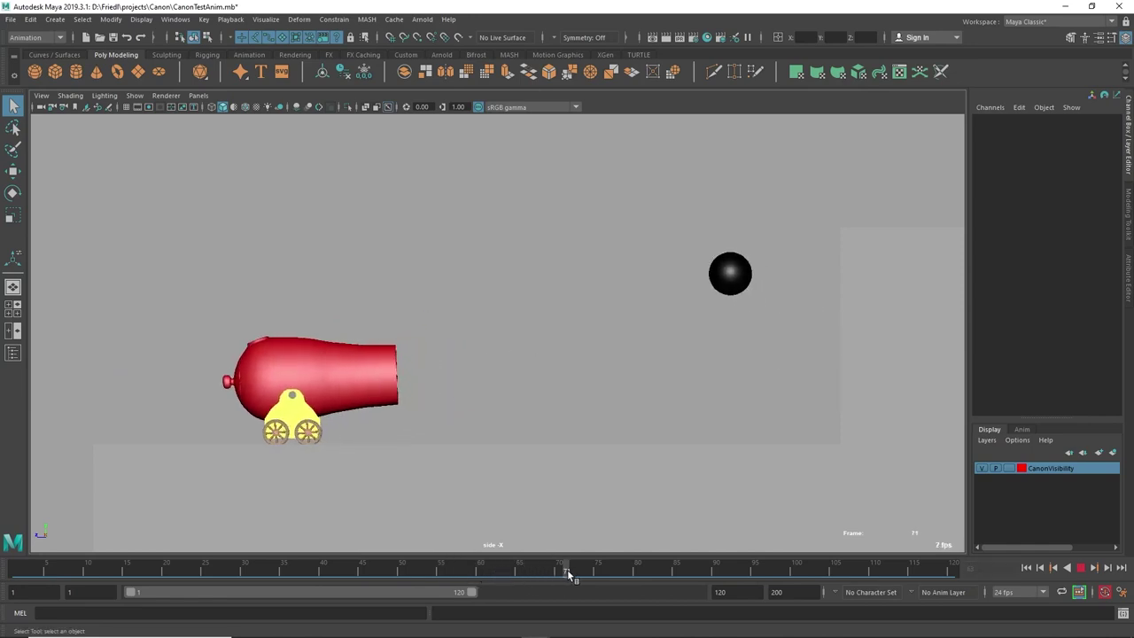
drag(478, 574, 309, 578)
key(alt+v)
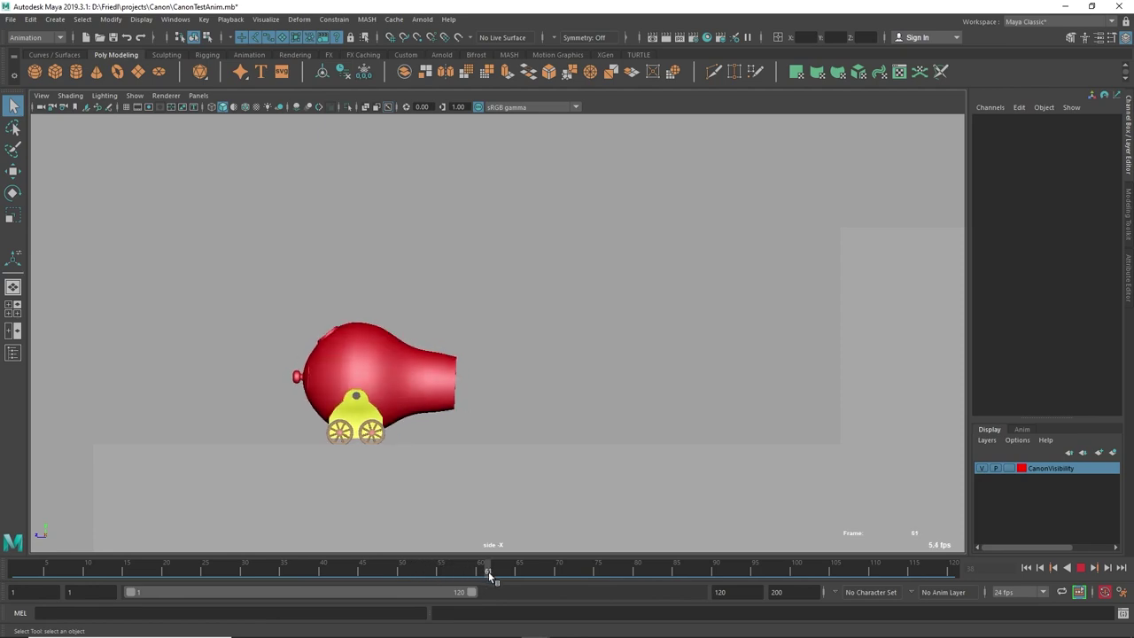
drag(493, 576, 434, 583)
Step: At frame 58 of the meerkat scene, tilt Head_FK back to about 51.4 Rotate X
click(1081, 568)
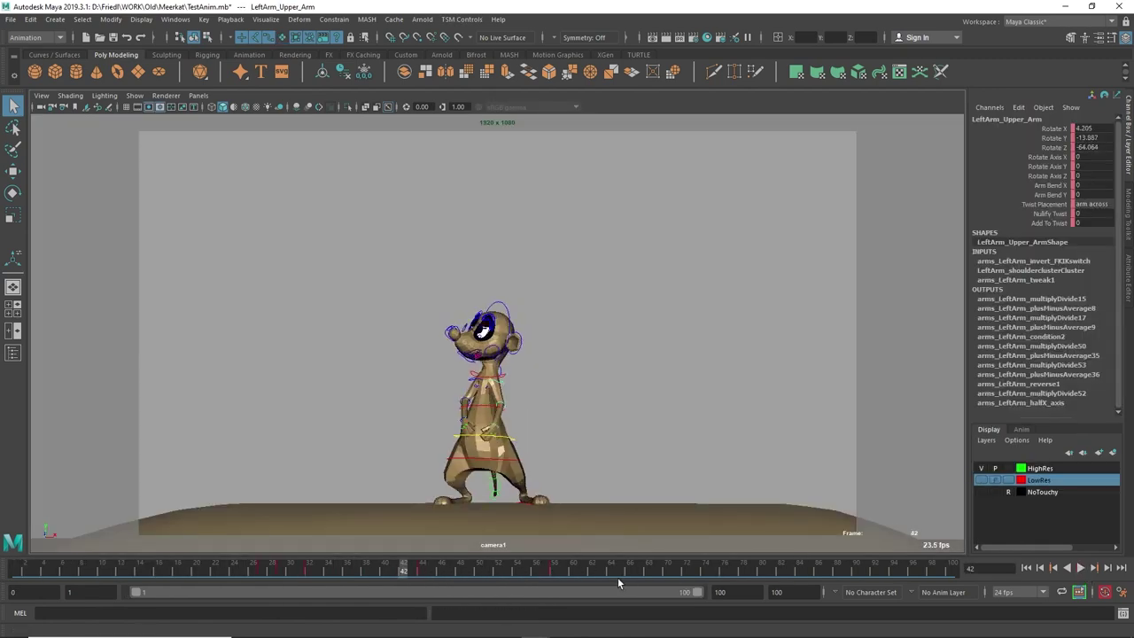
drag(411, 570, 553, 570)
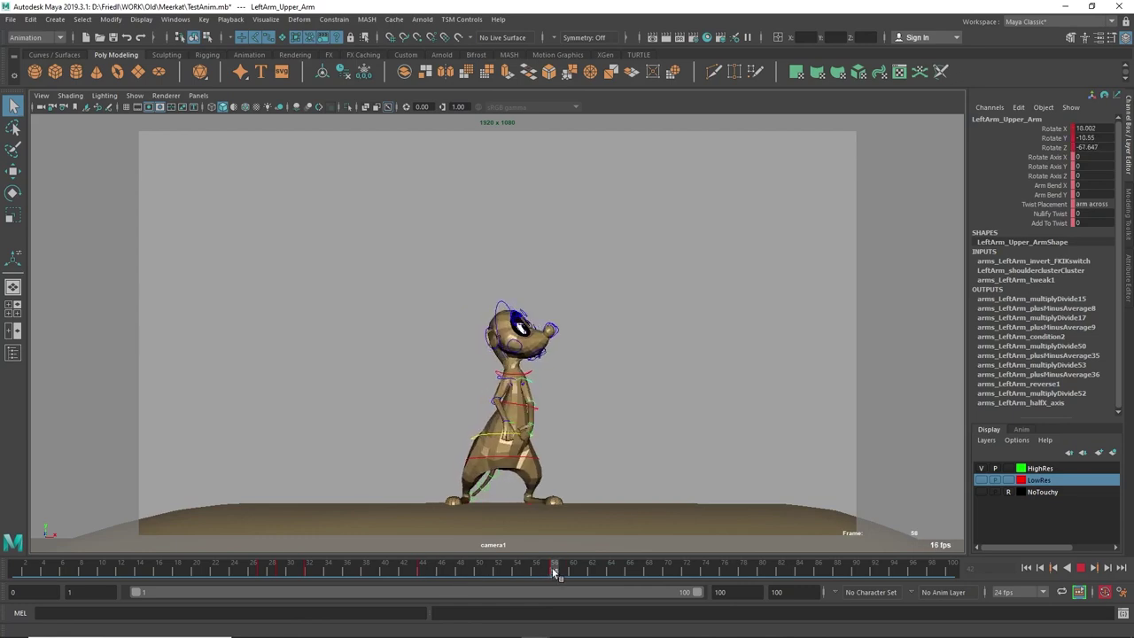
click(498, 306)
key(e)
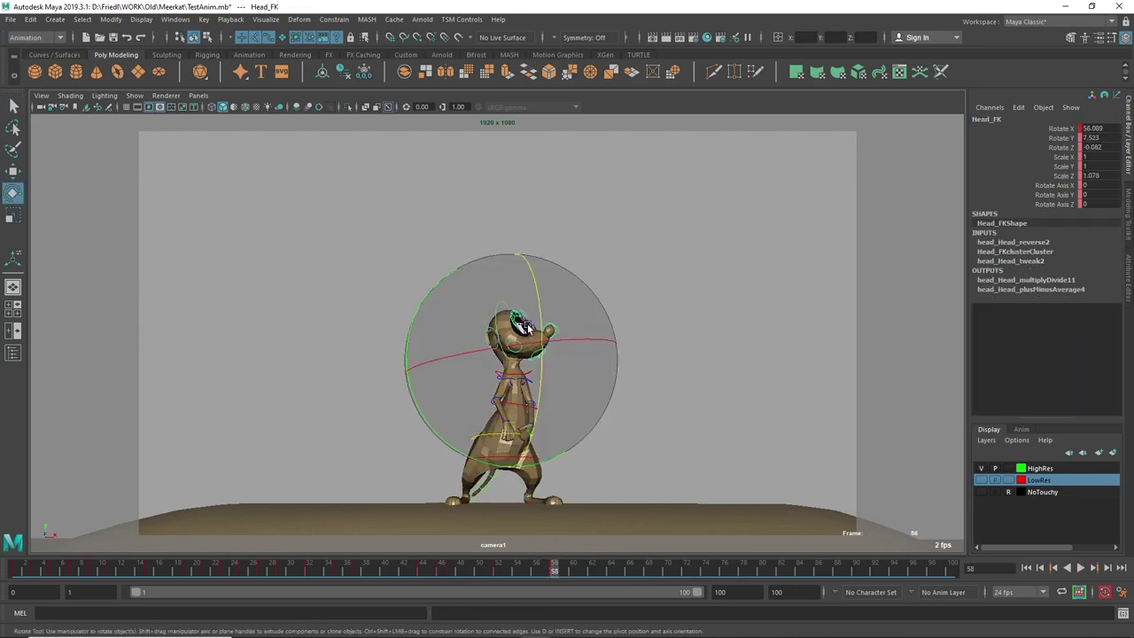
drag(507, 335, 512, 345)
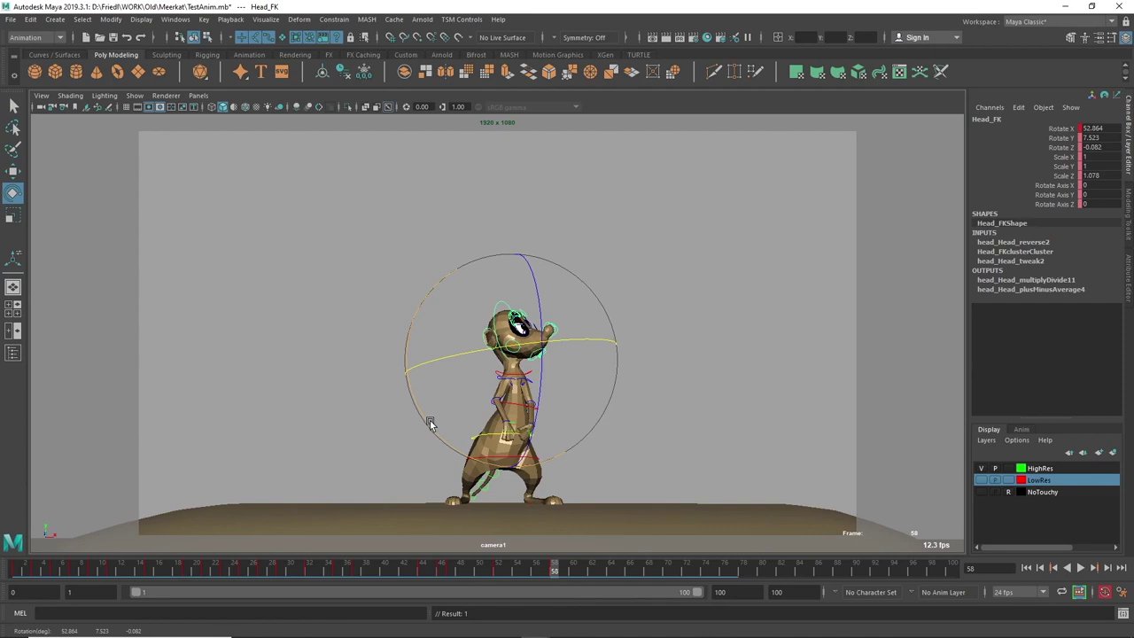
Step: Key the head's new rotation and select the Spine_Torso_IK control for moving
key(s)
key(w)
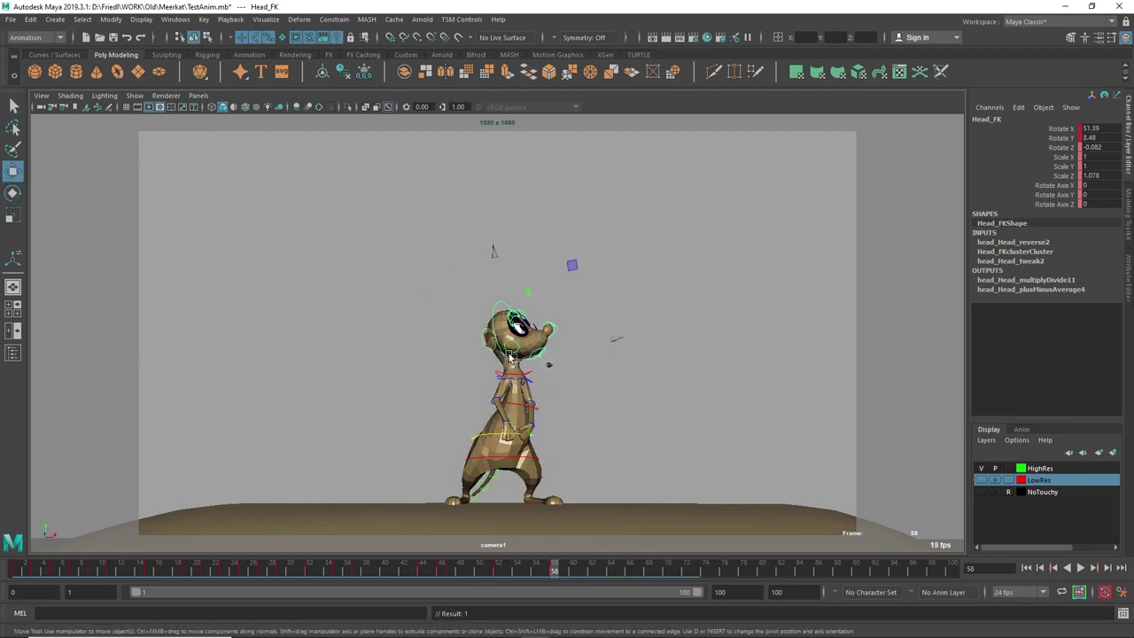
click(512, 378)
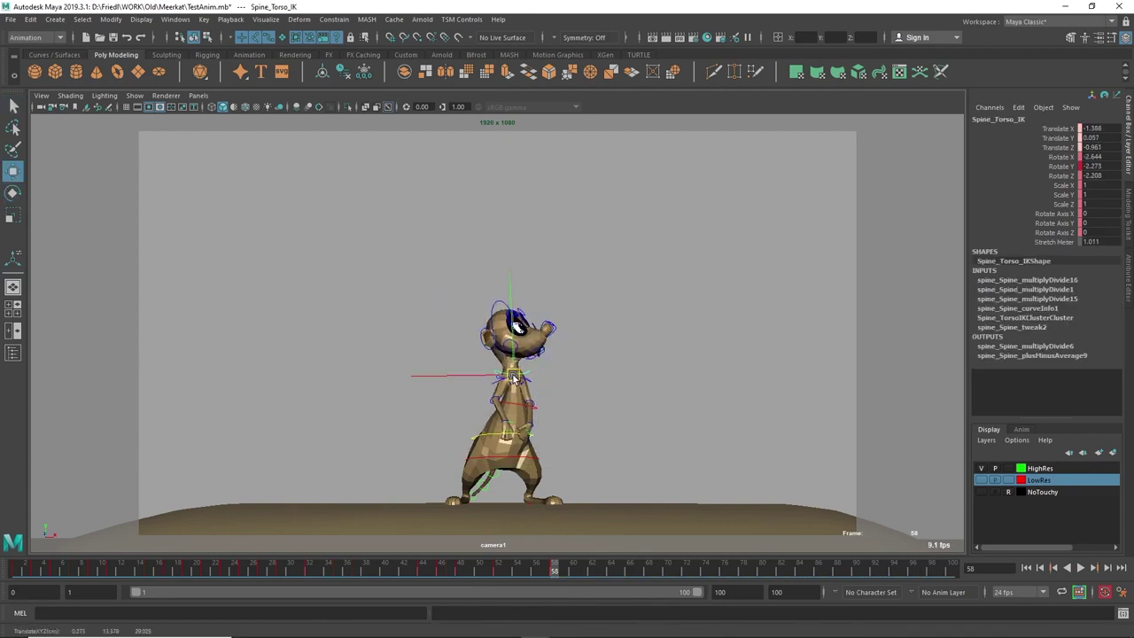
Step: Nudge the meerkat's Spine_Torso_IK control slightly with the Move manipulator
drag(515, 378, 516, 379)
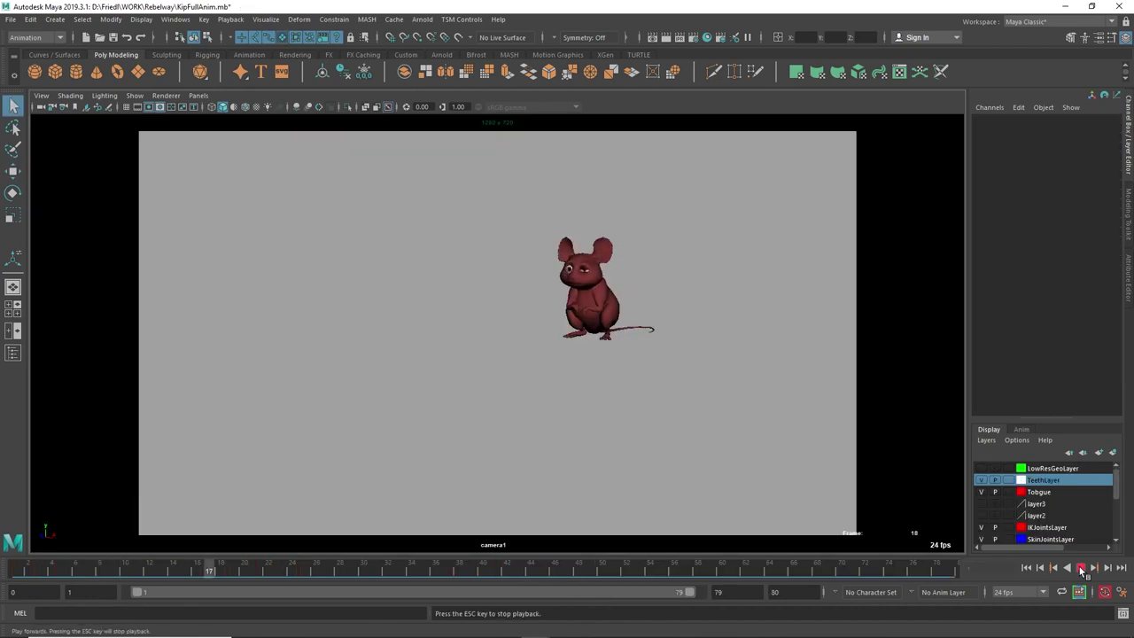